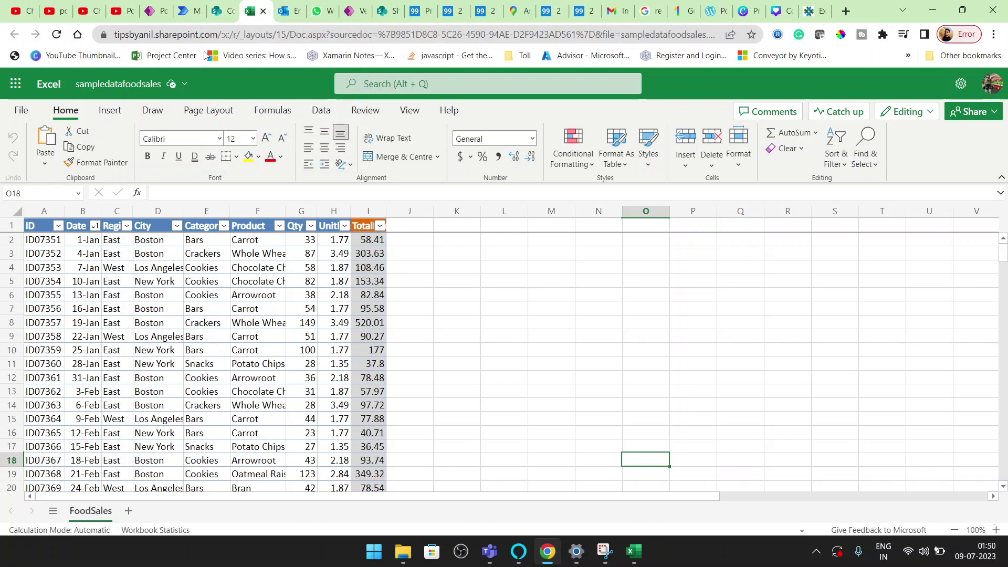
- View the workbook's SharePoint Documents library, then select column A in sampledatafoodsales.xlsx to see its 245 count
click(221, 11)
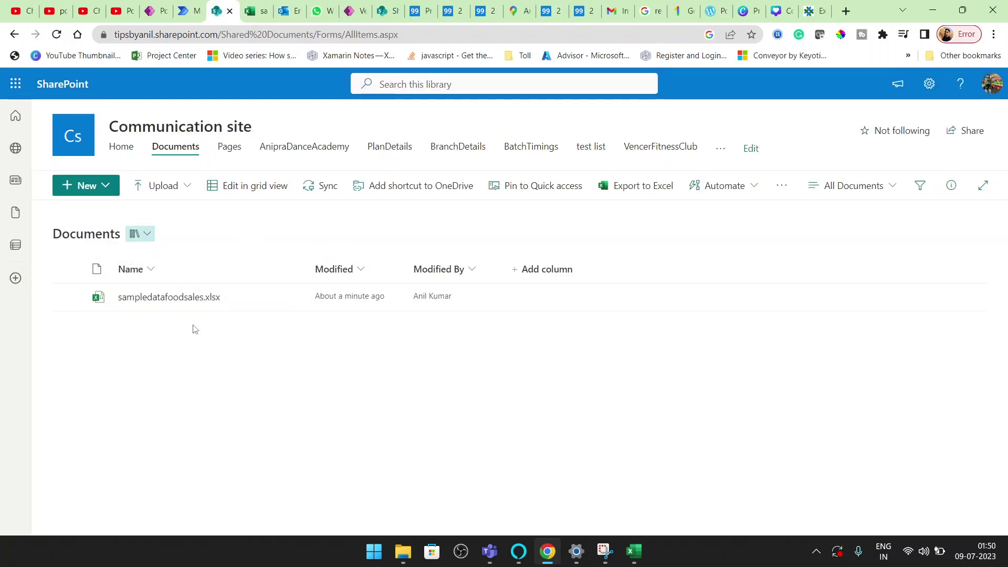
mouse_move(191, 305)
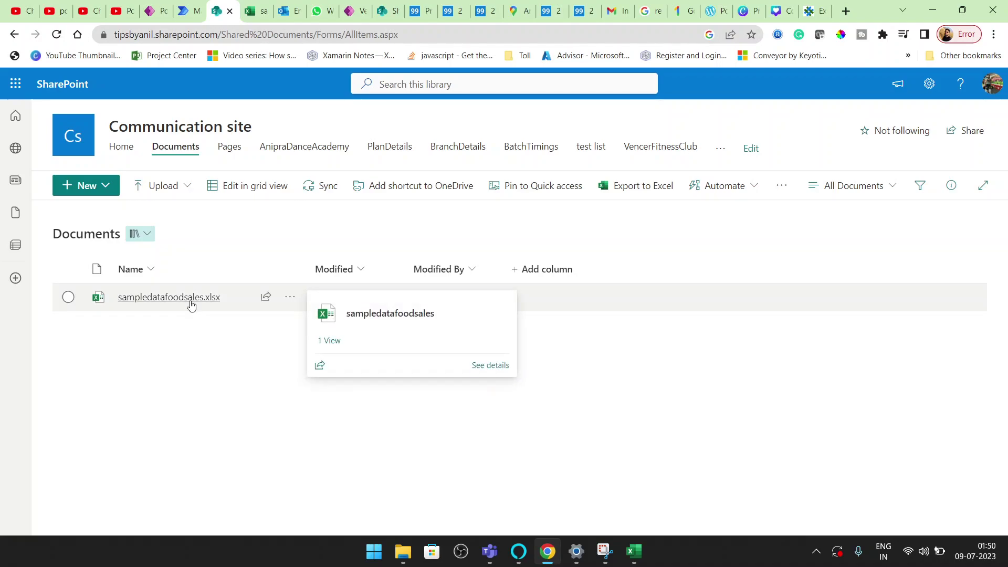
click(257, 12)
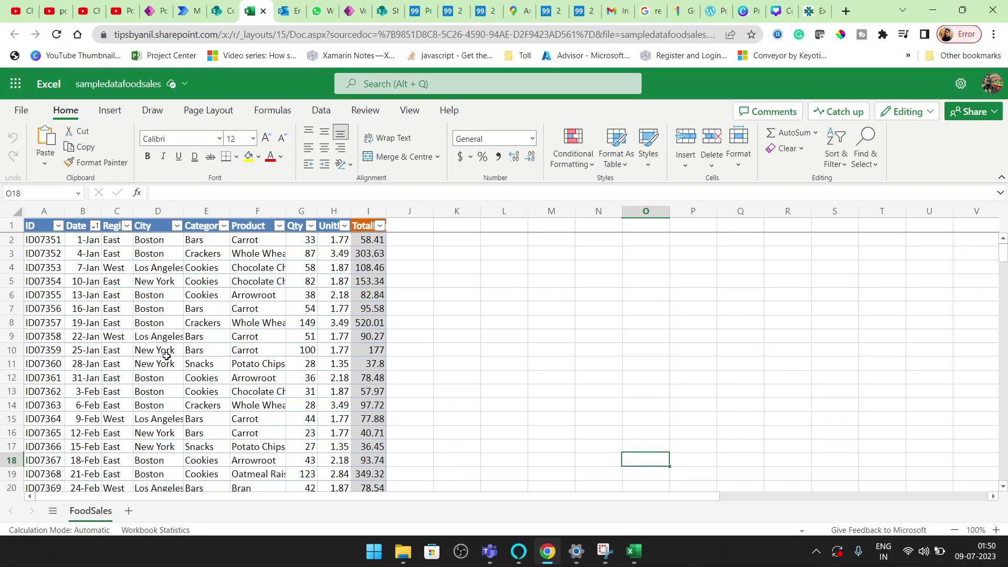
click(44, 210)
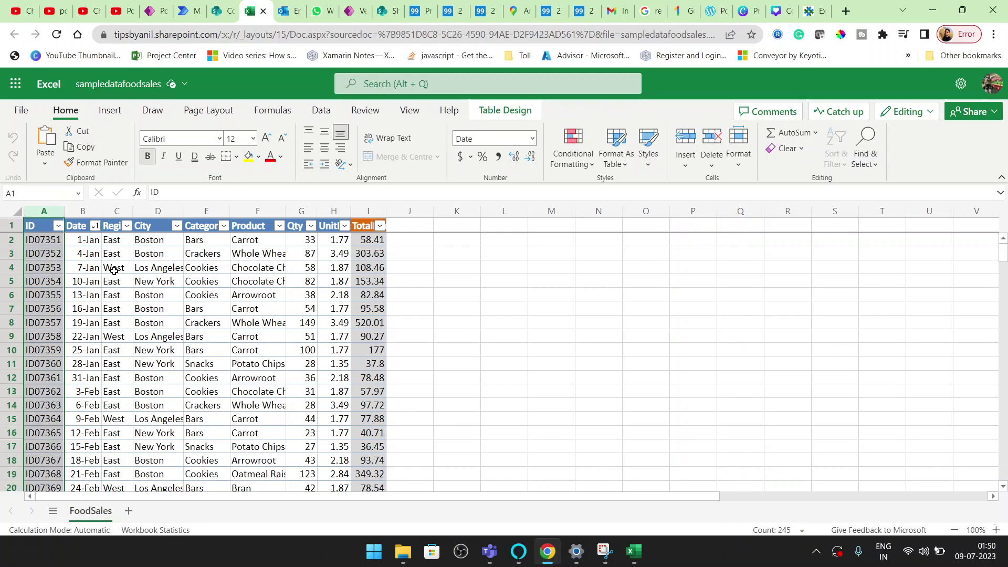
- Create a new instant cloud flow with the 'Manually trigger a flow' trigger
click(197, 8)
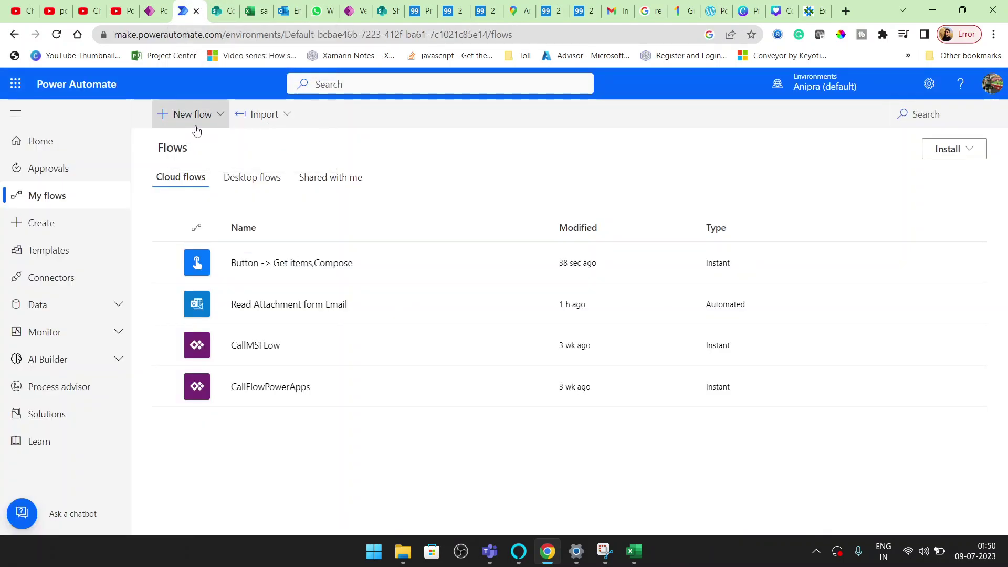
click(197, 121)
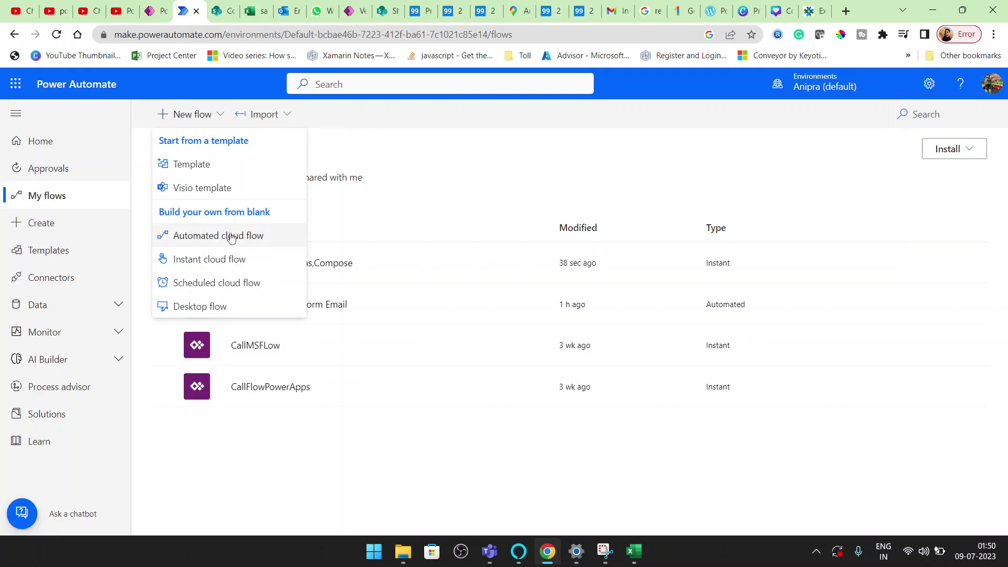
click(226, 259)
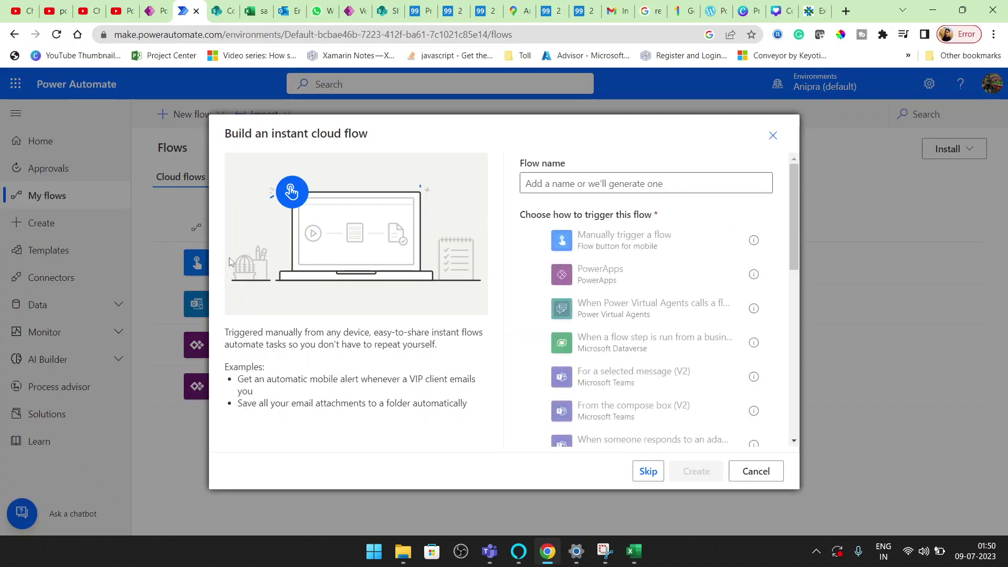
click(583, 248)
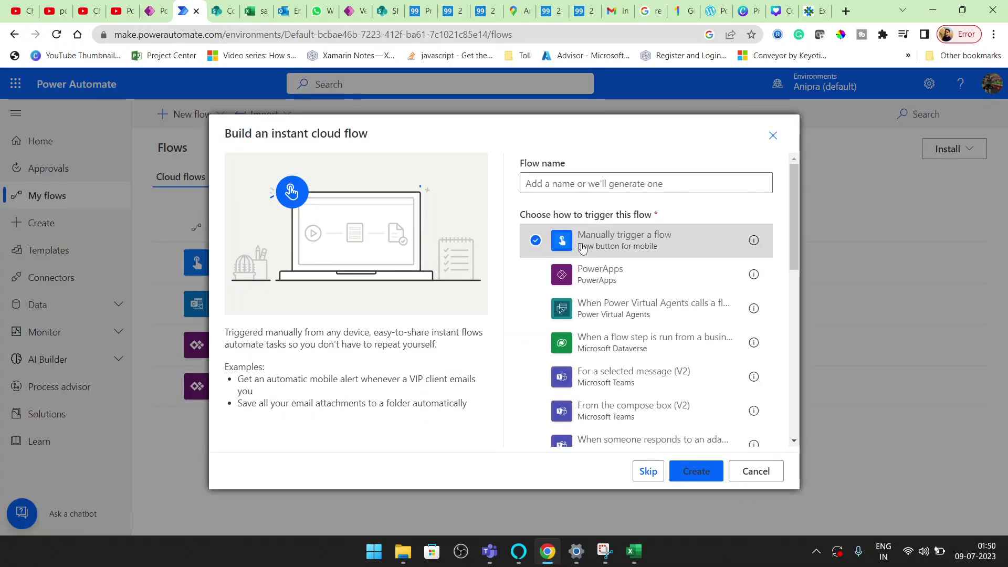
click(695, 471)
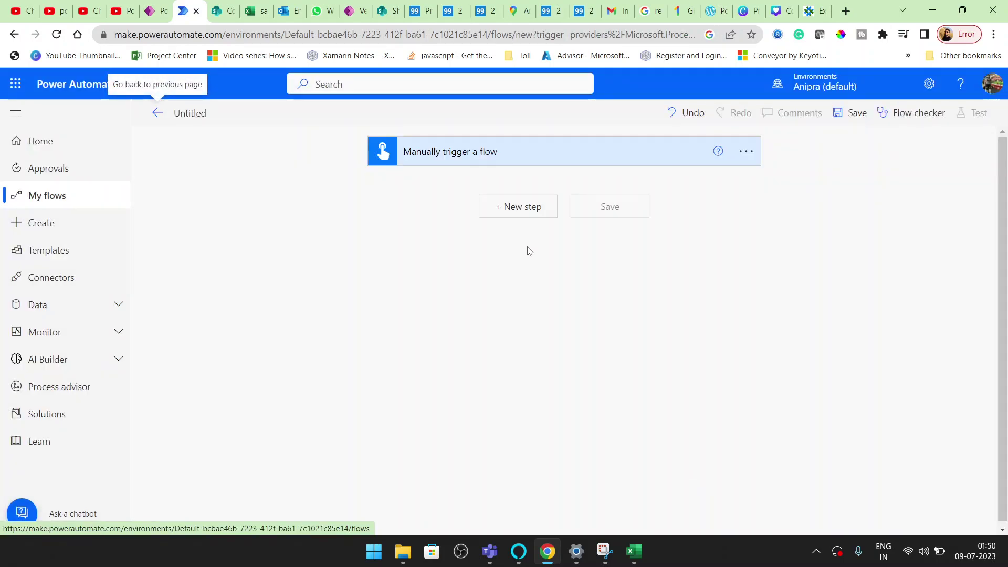
- Add an Excel Online (Business) 'List rows present in a table' action after the trigger
click(515, 210)
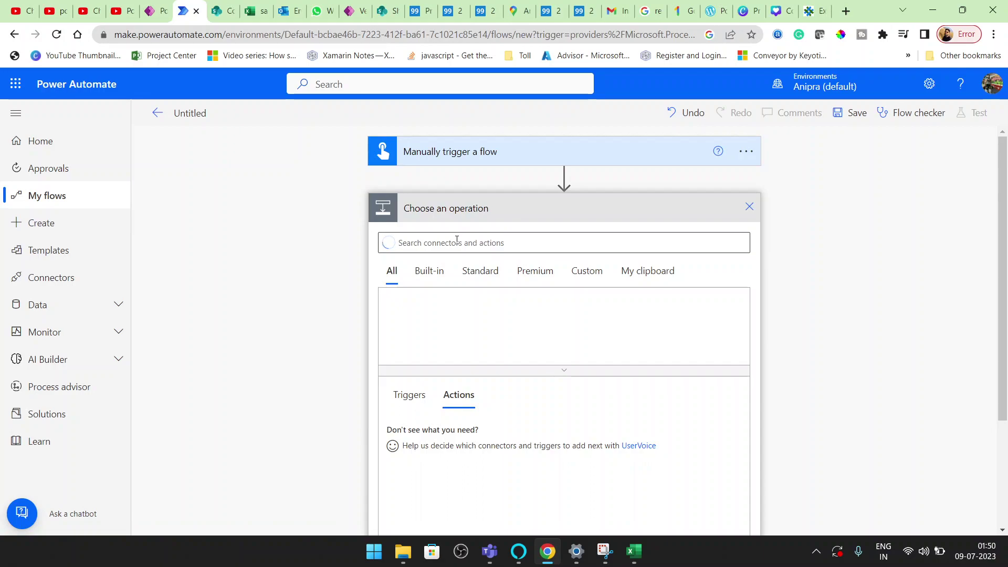
text(excel)
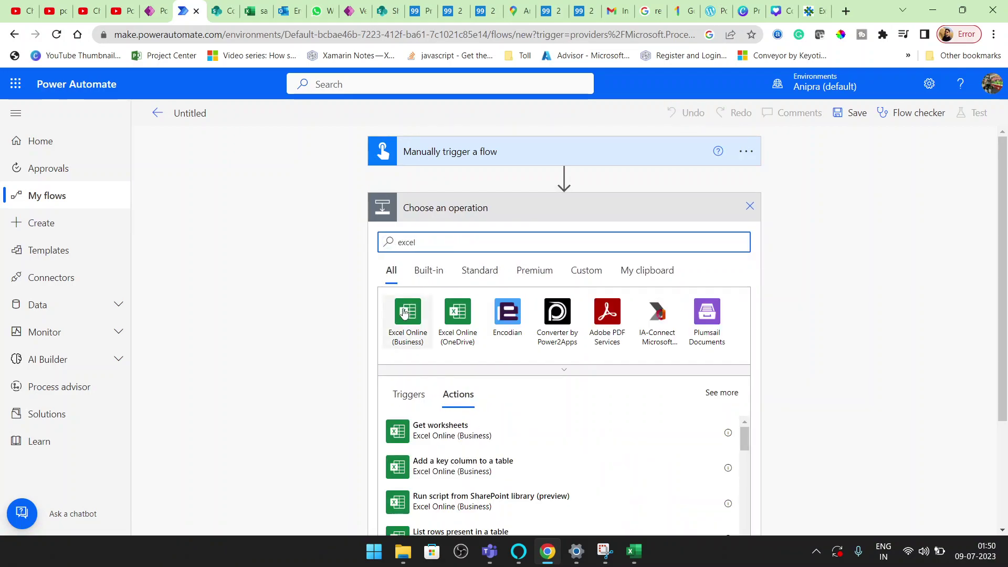
click(405, 311)
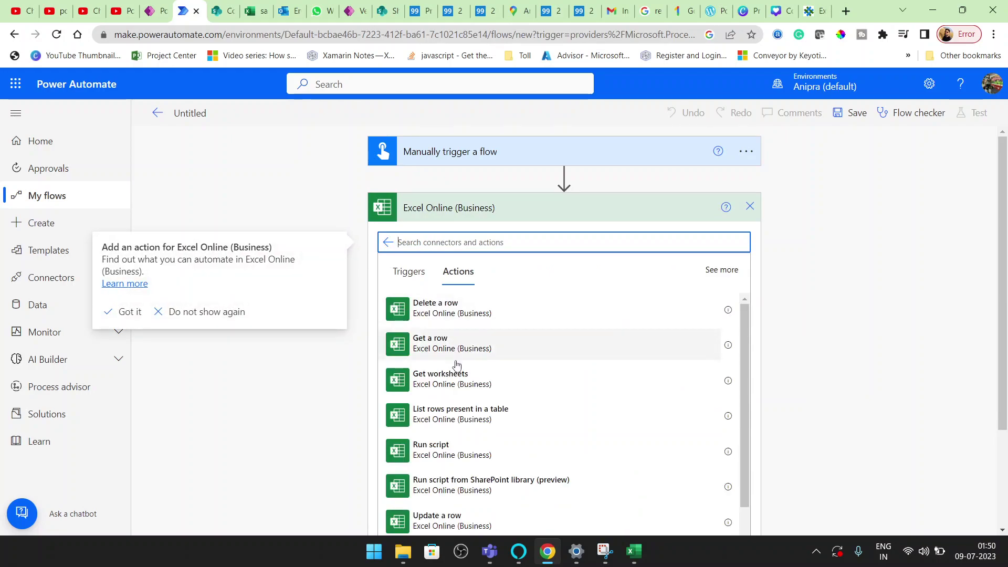
click(451, 410)
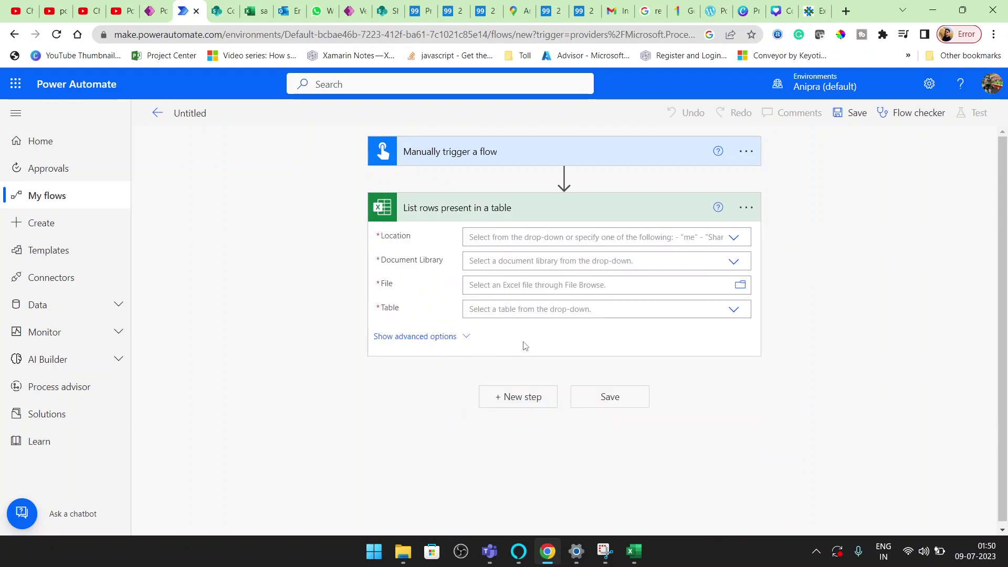
- Point List rows at the Communication site, Documents library, sampledatafoodsales.xlsx and the Sales_Data table
click(732, 243)
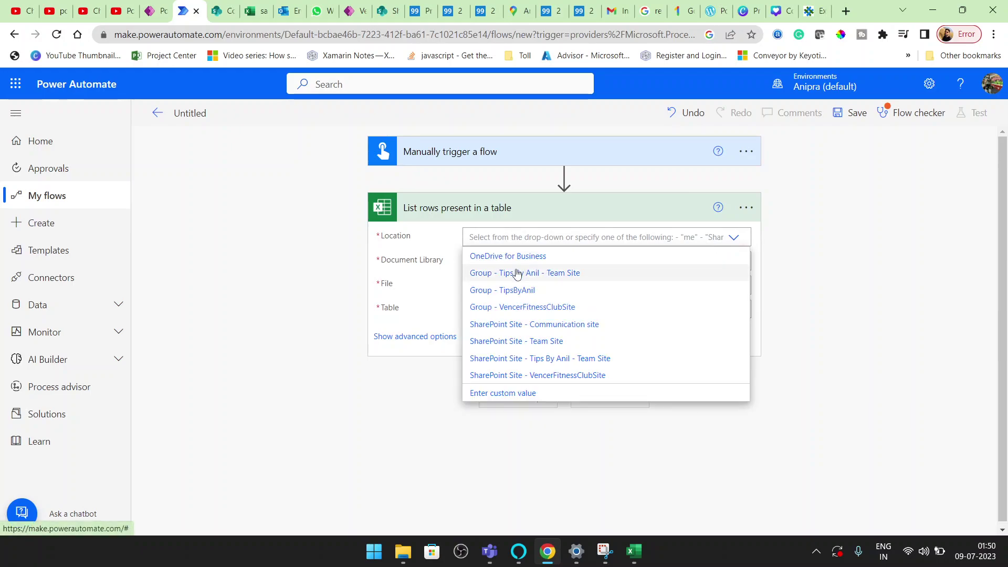
click(560, 327)
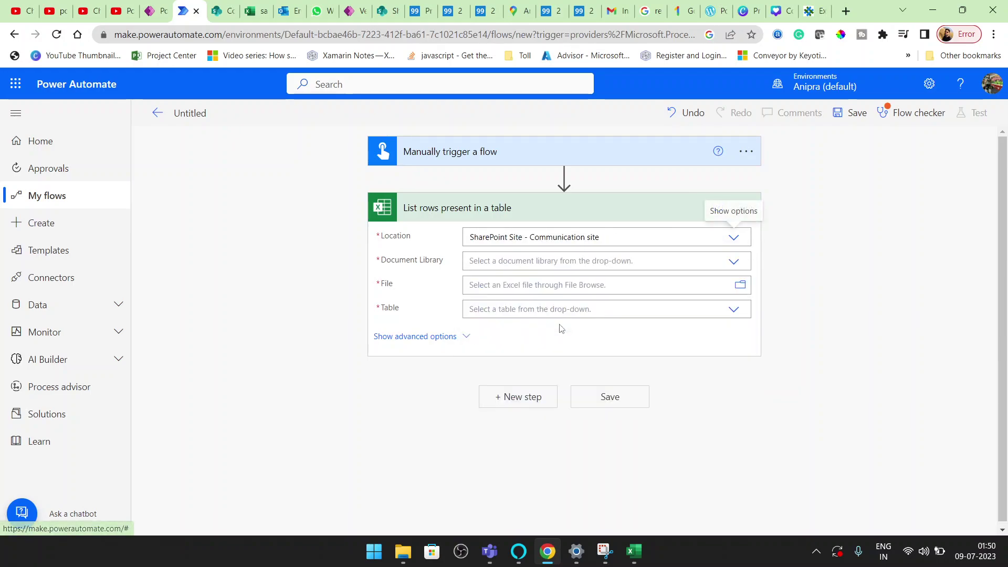
click(731, 262)
click(727, 280)
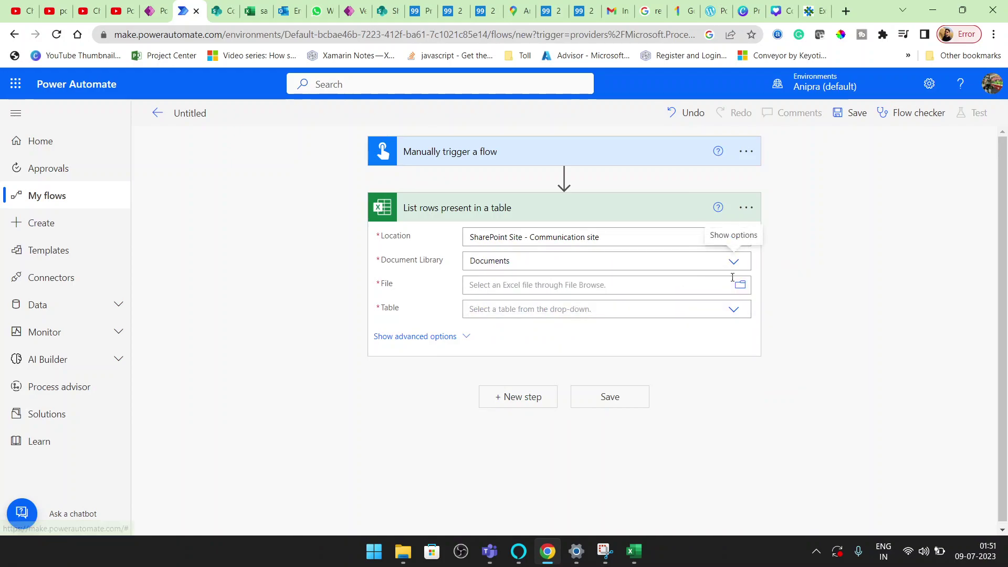
click(746, 289)
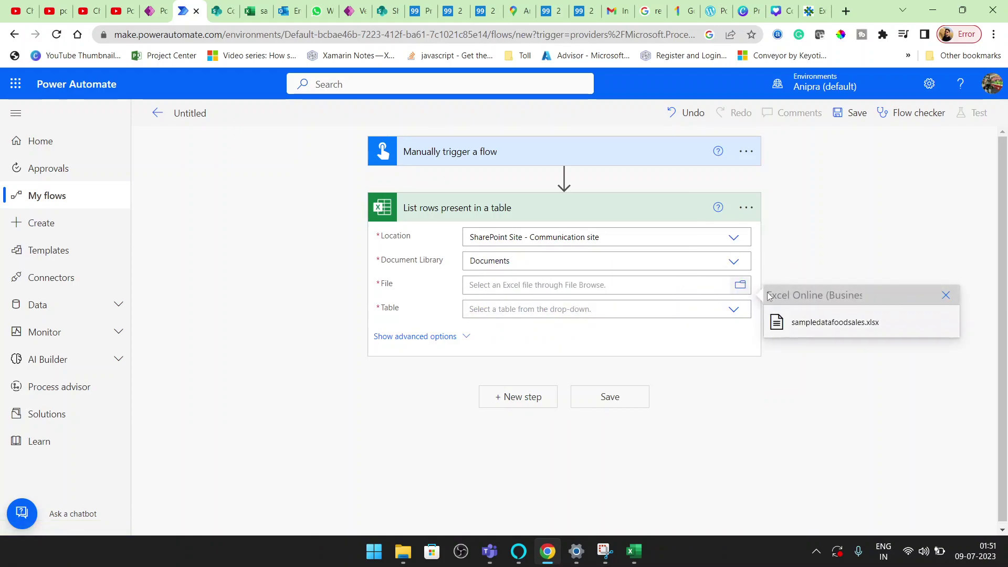
click(808, 323)
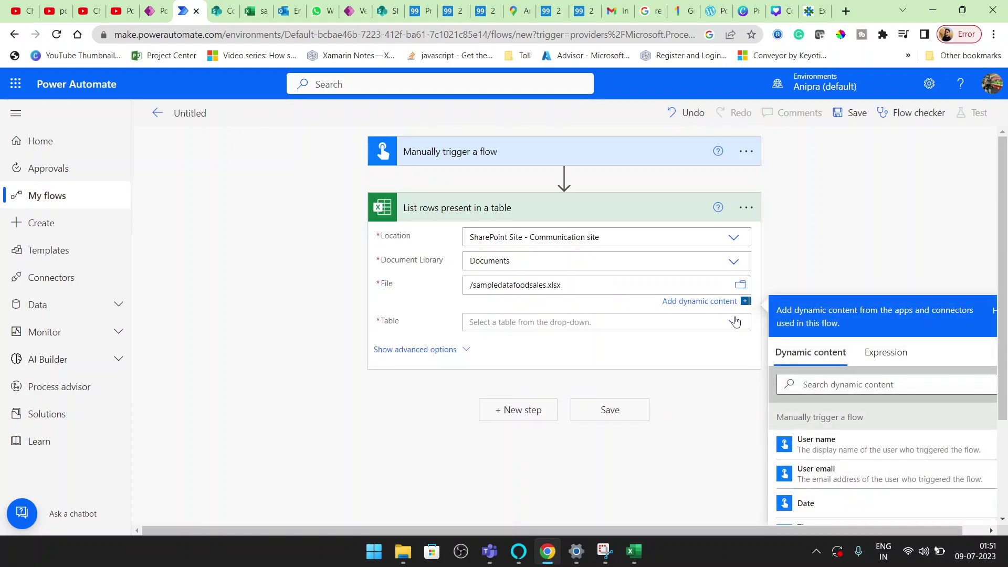
click(736, 330)
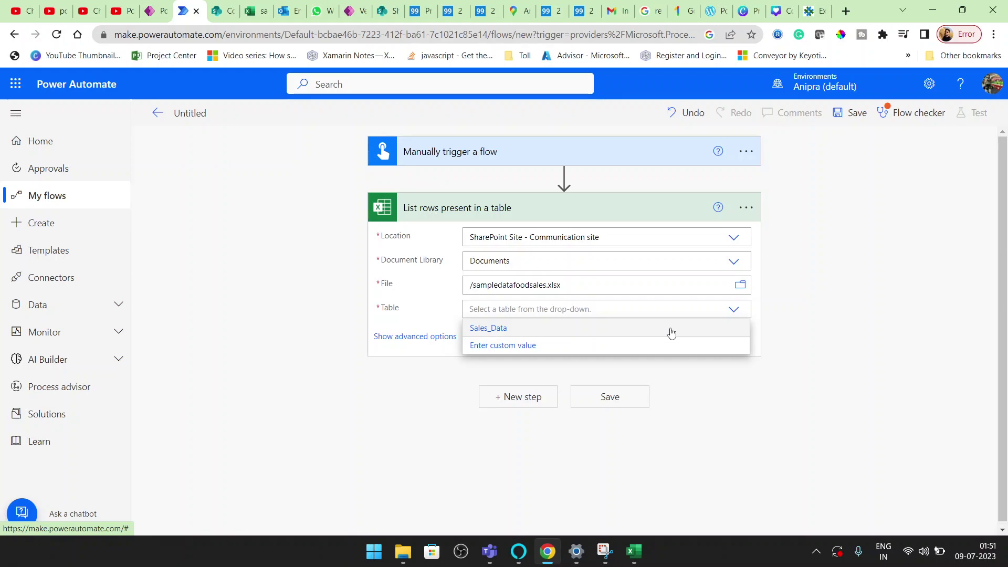
click(671, 333)
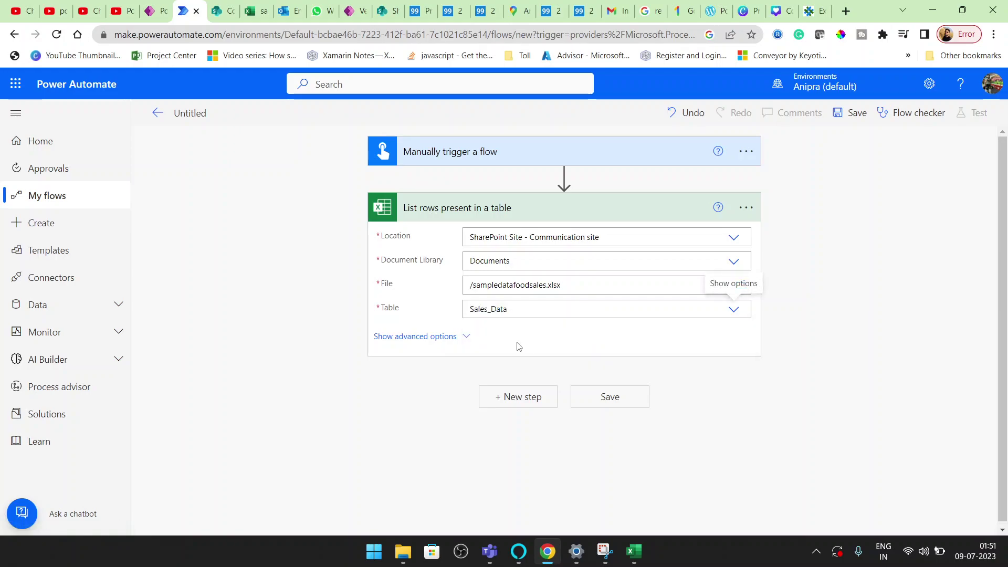
- Add a Data Operation Compose action after the List rows step
click(518, 397)
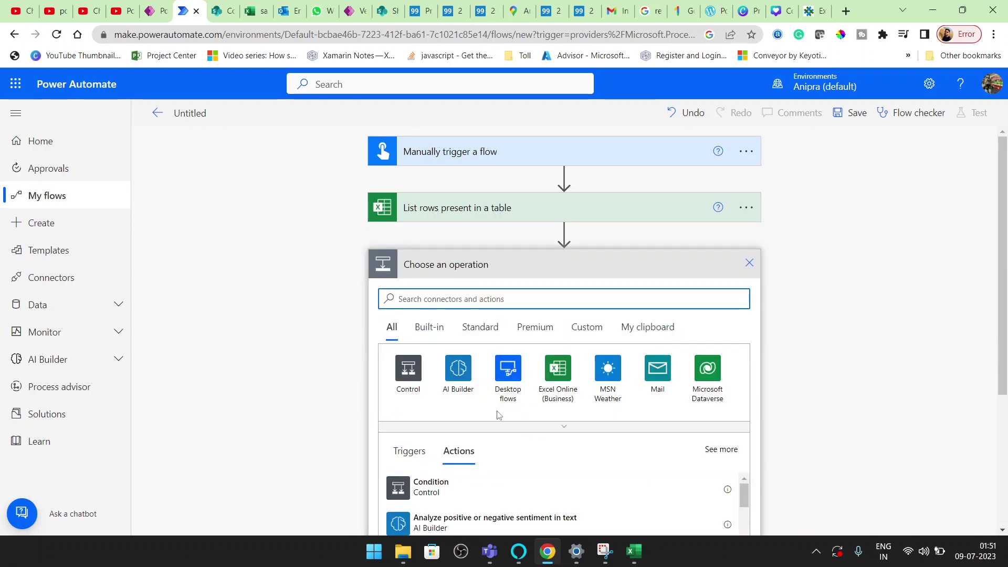
text(co)
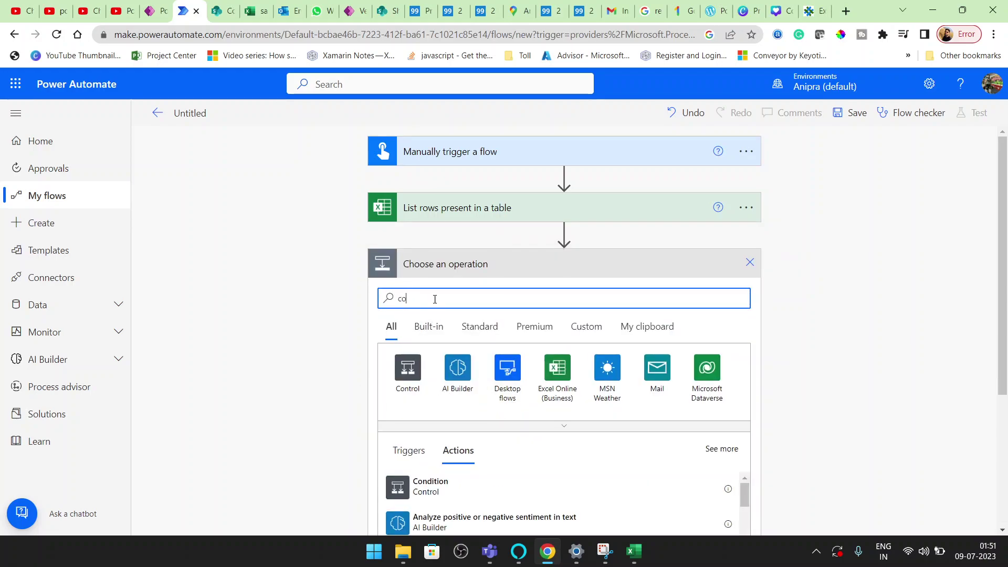
text(mpos)
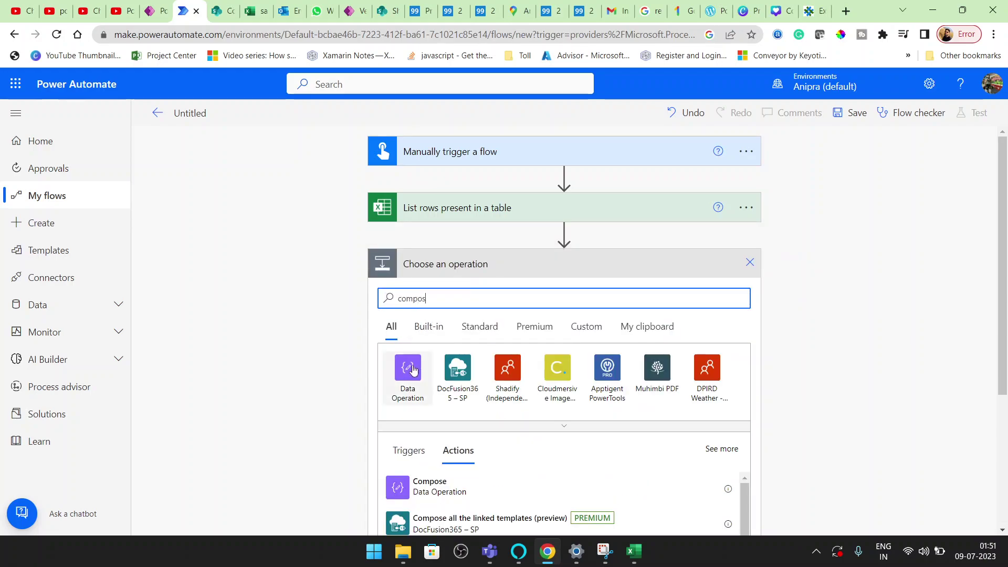
click(412, 370)
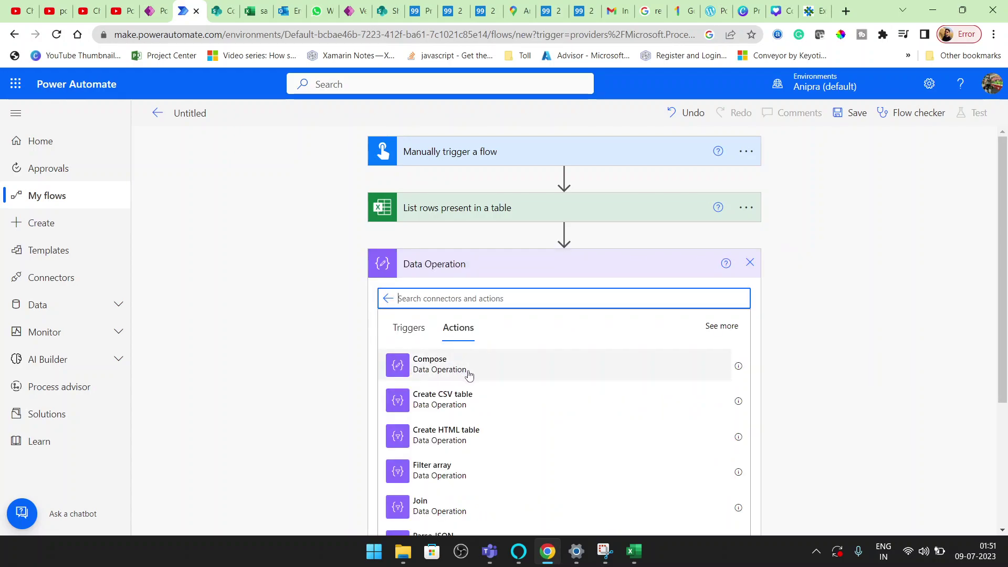
click(468, 374)
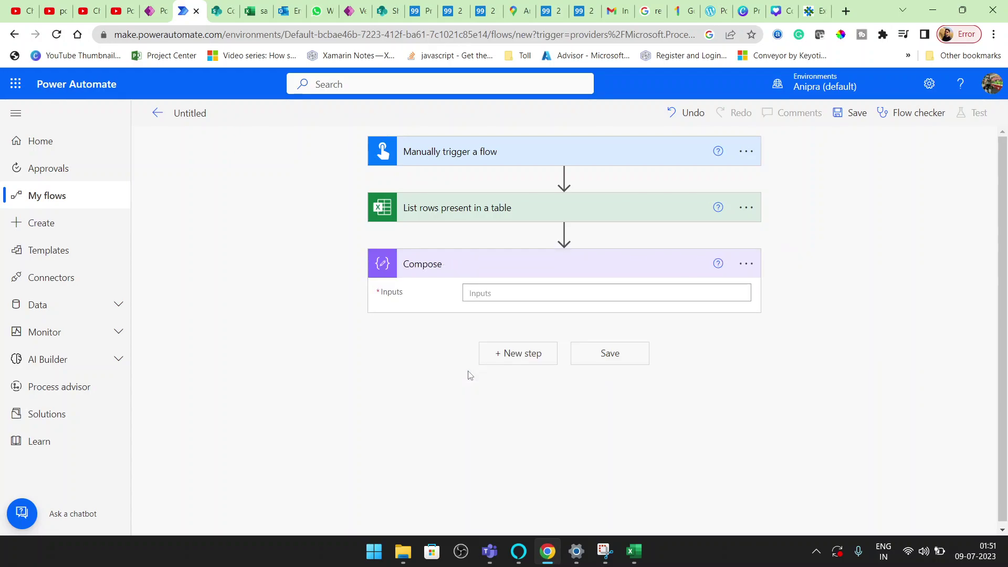
- Begin a length(body expression in the Compose Inputs expression editor
click(623, 293)
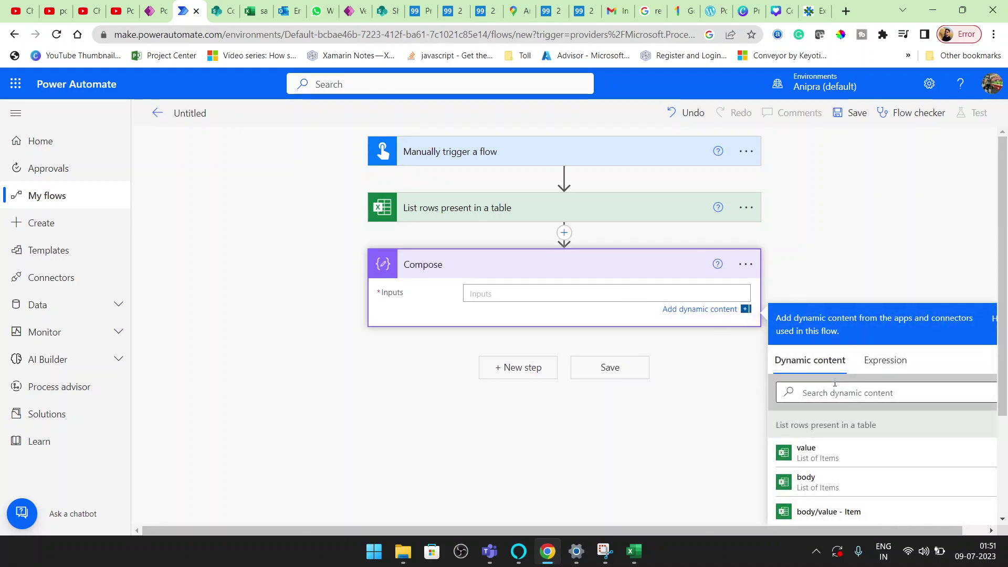
click(885, 362)
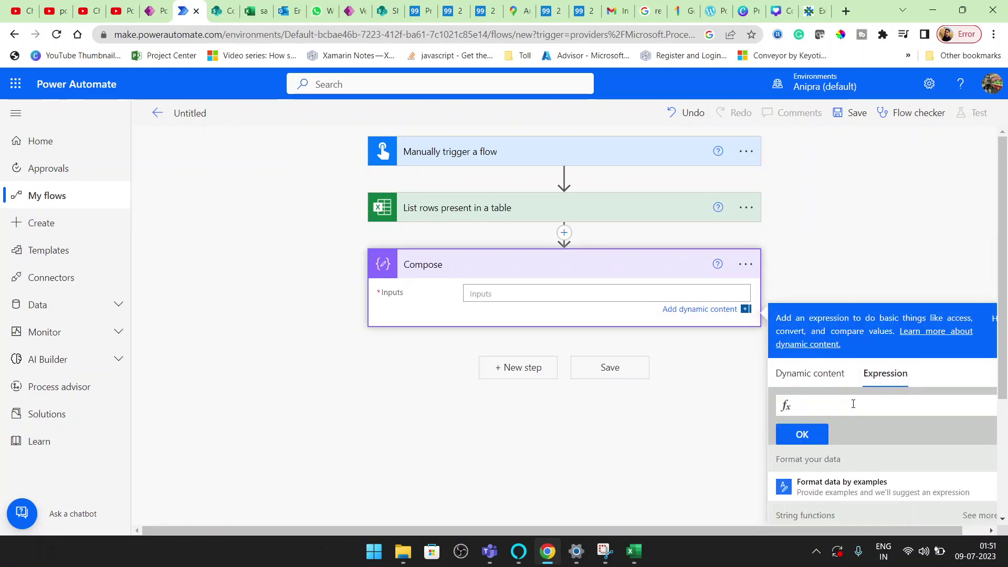
scroll(844, 499, down, 5)
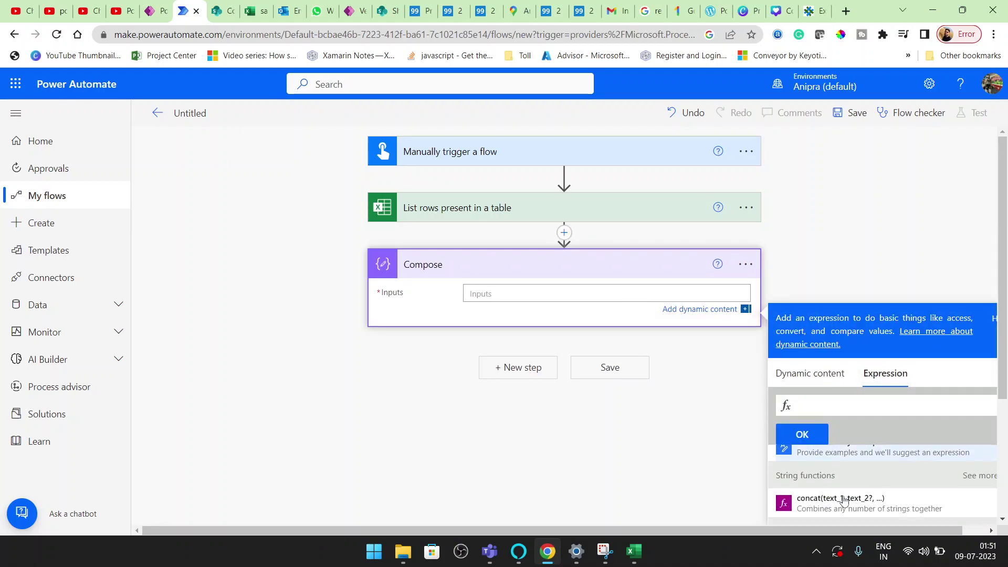
scroll(843, 499, down, 2)
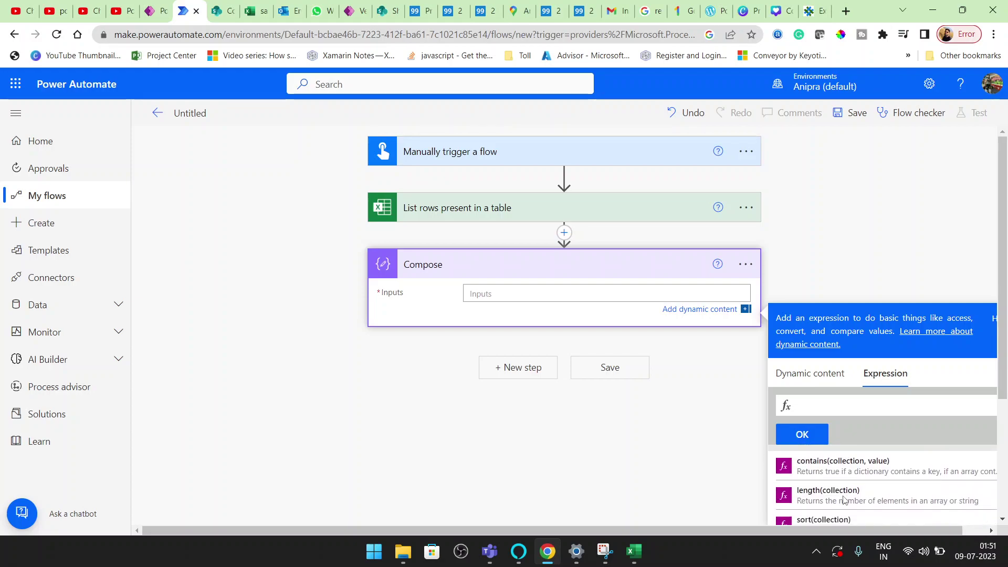
click(842, 498)
text(bo)
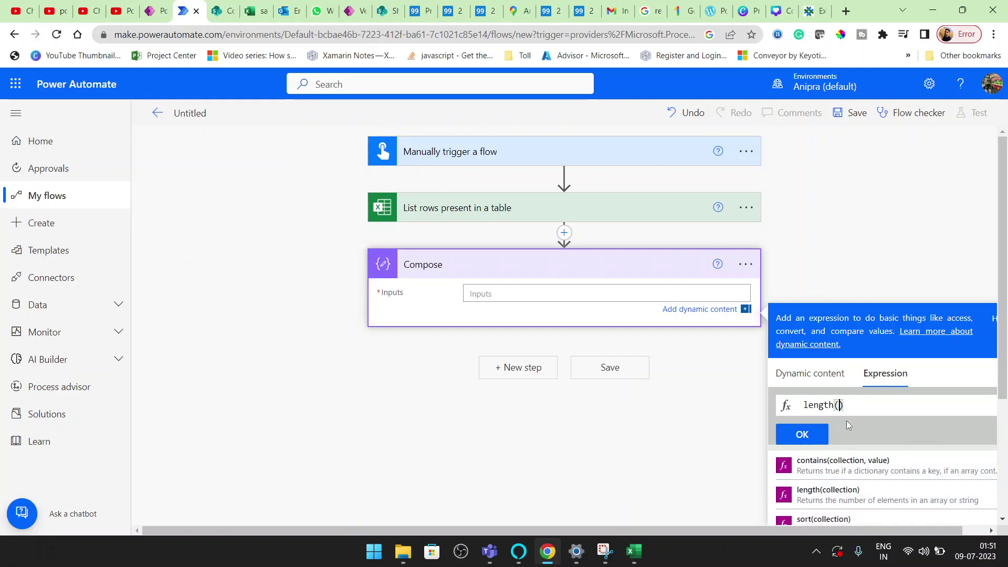
text(dy)
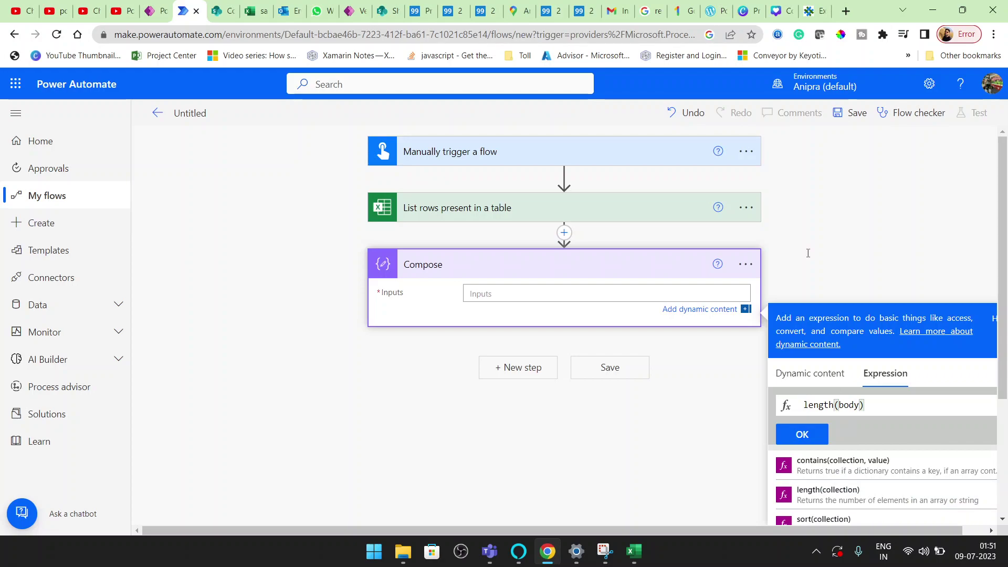
- Rename the 'List rows present in a table' step to 'Get Rows'
click(745, 207)
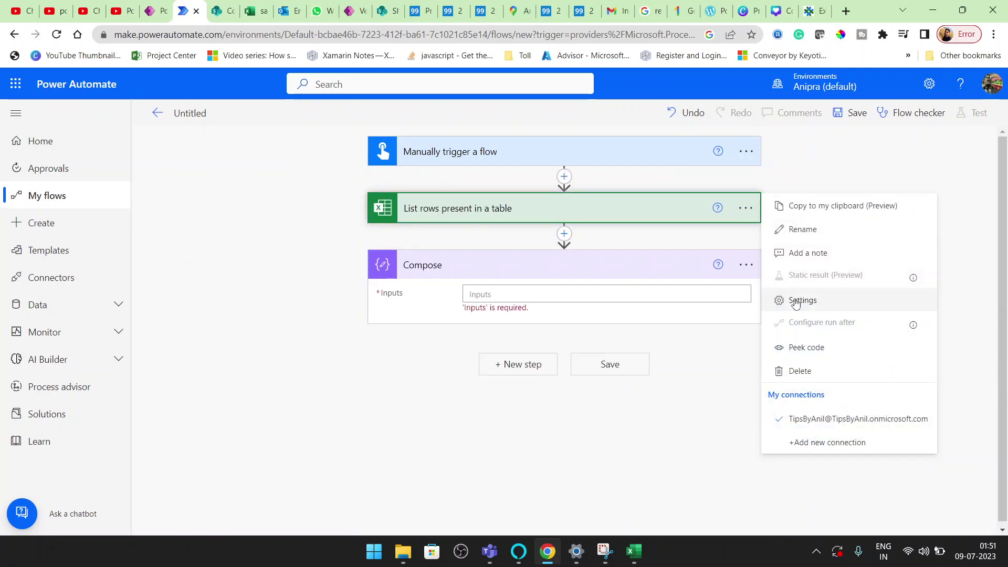
click(797, 235)
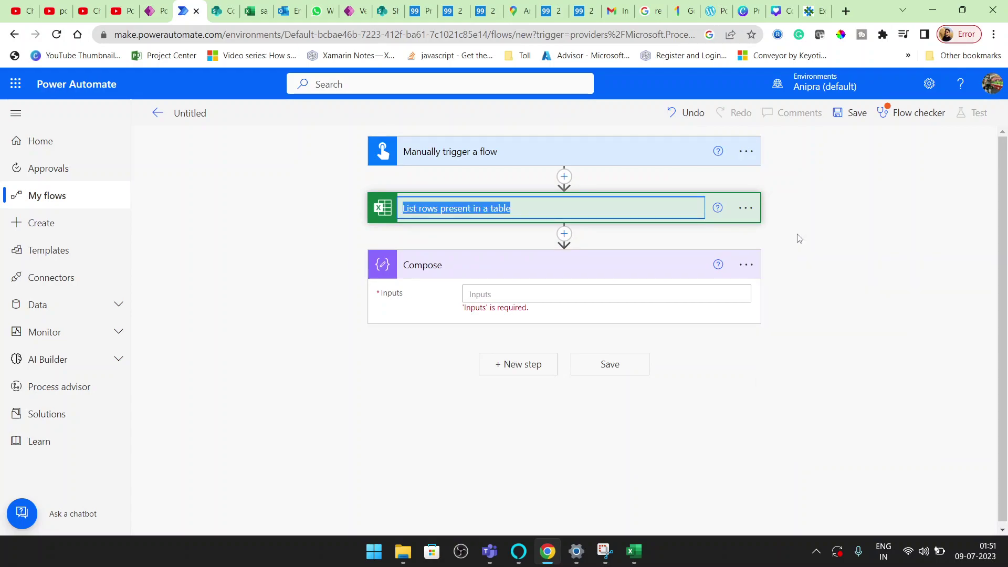
text(get)
key(BackSpace)
key(BackSpace)
key(BackSpace)
text(G)
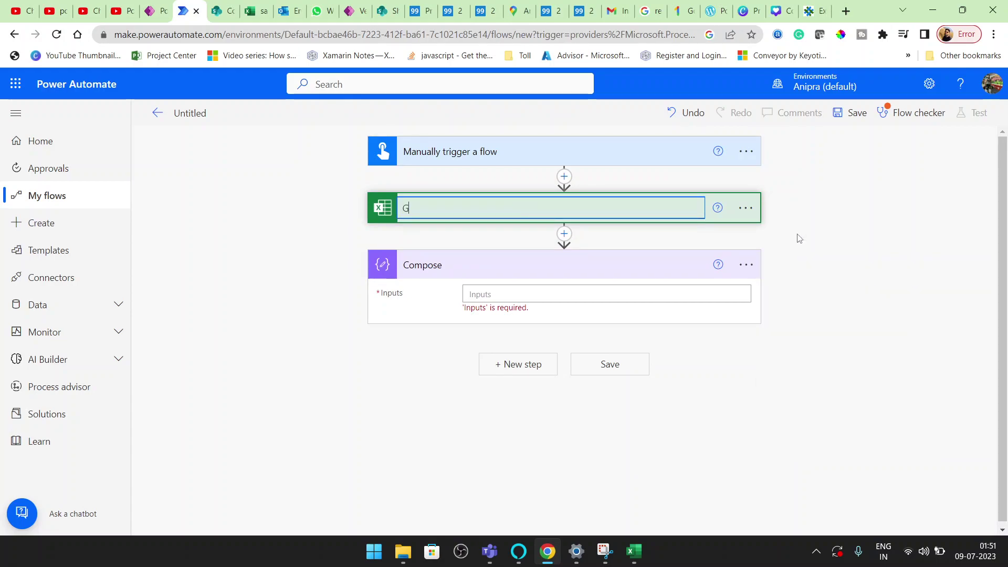
text(et Ro)
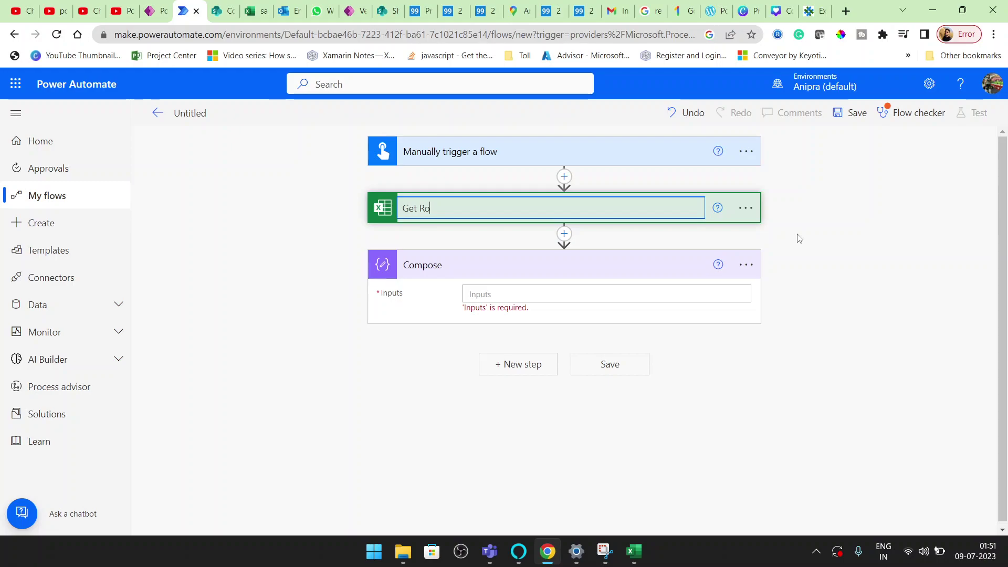
text(ws)
key(Return)
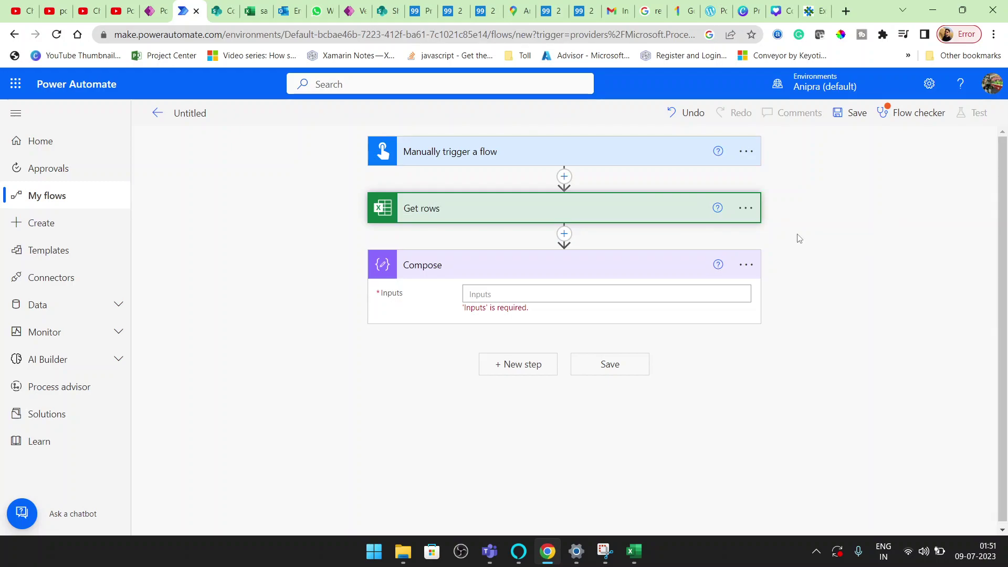
click(699, 289)
- Set Compose Inputs to length(body('Get_rows')?['value']), fixing the missing closing quote
click(878, 379)
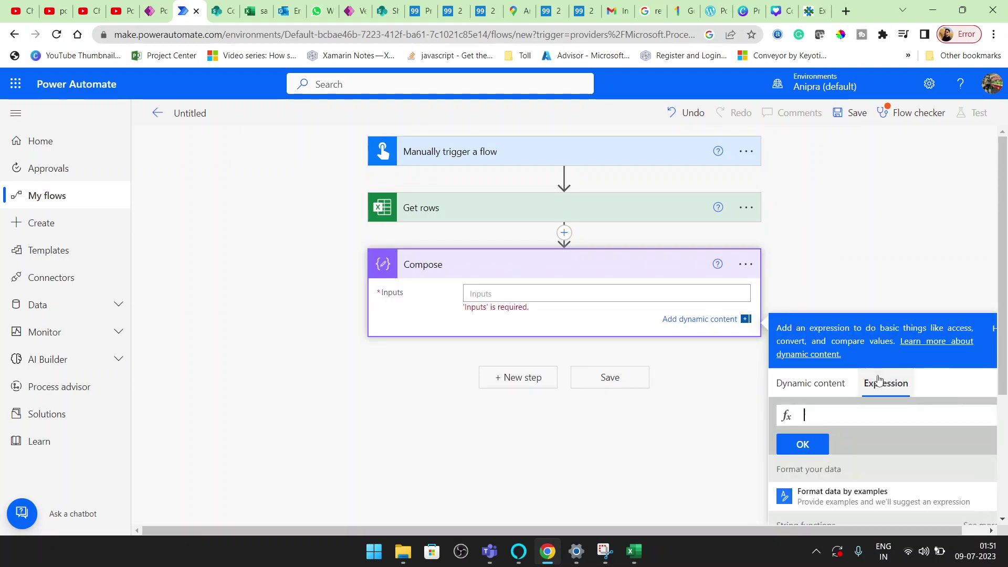
text(len)
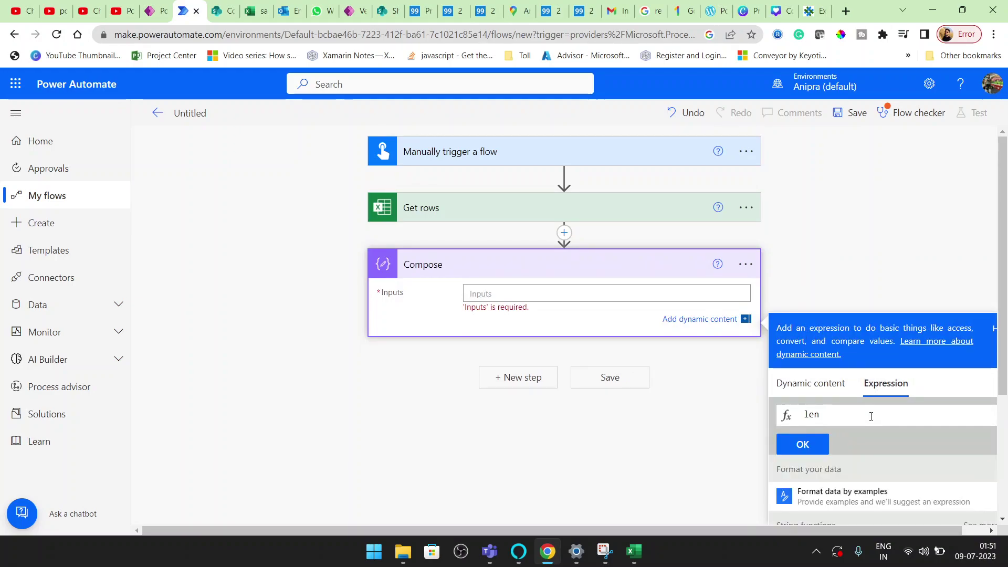
key(BackSpace)
key(BackSpace)
key(BackSpace)
scroll(871, 465, down, 6)
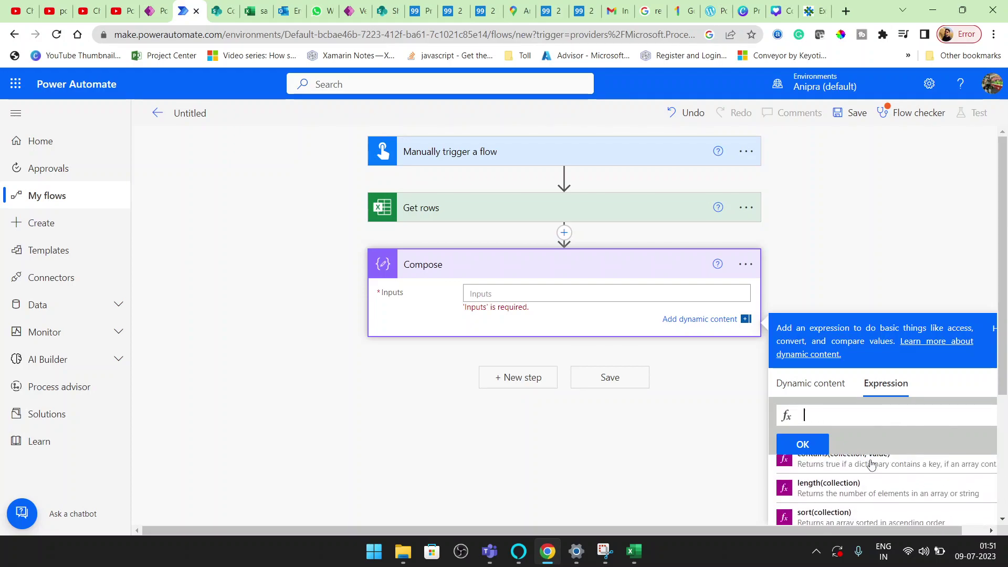
click(828, 492)
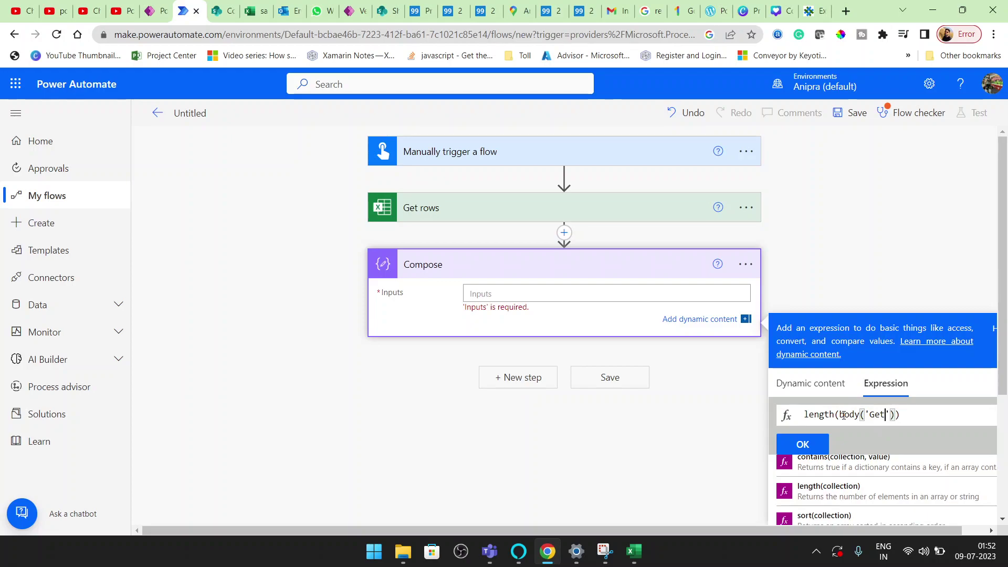
text(rows')?)
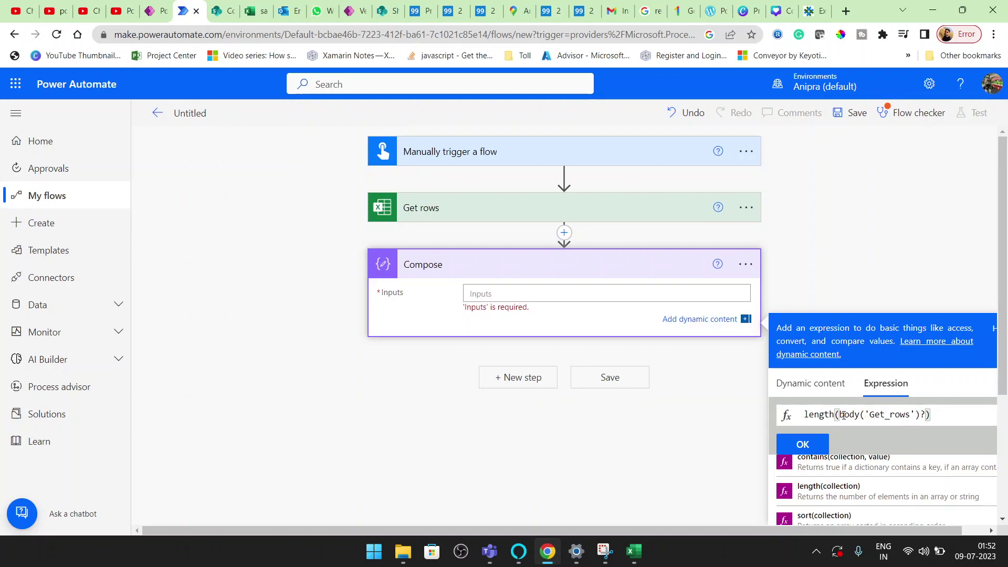
text([')
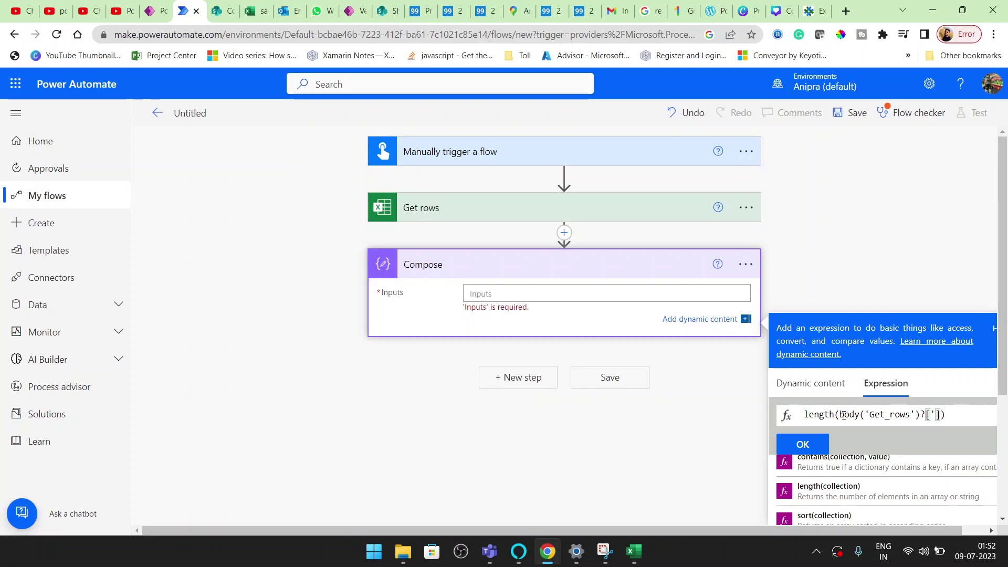
text(value])
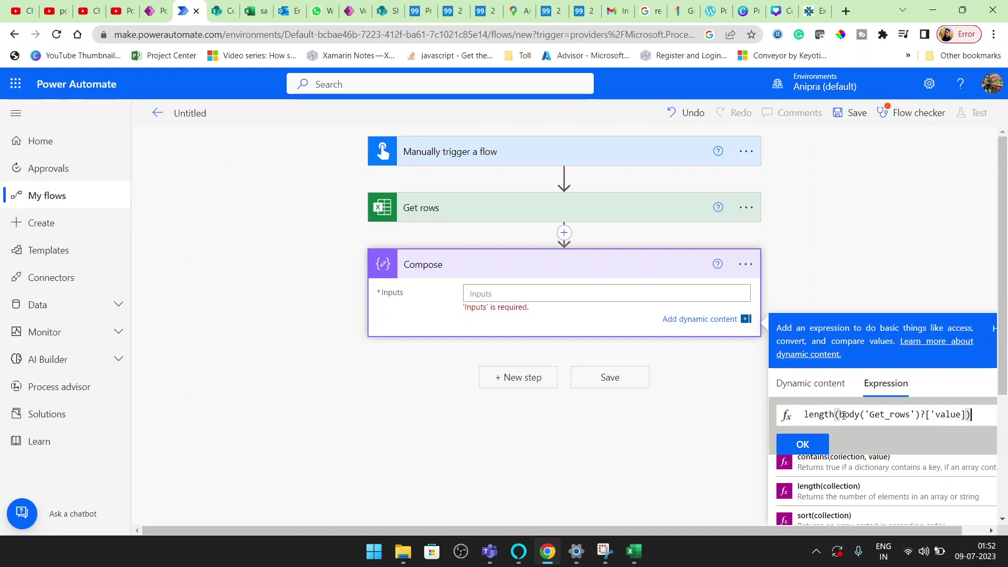
click(802, 444)
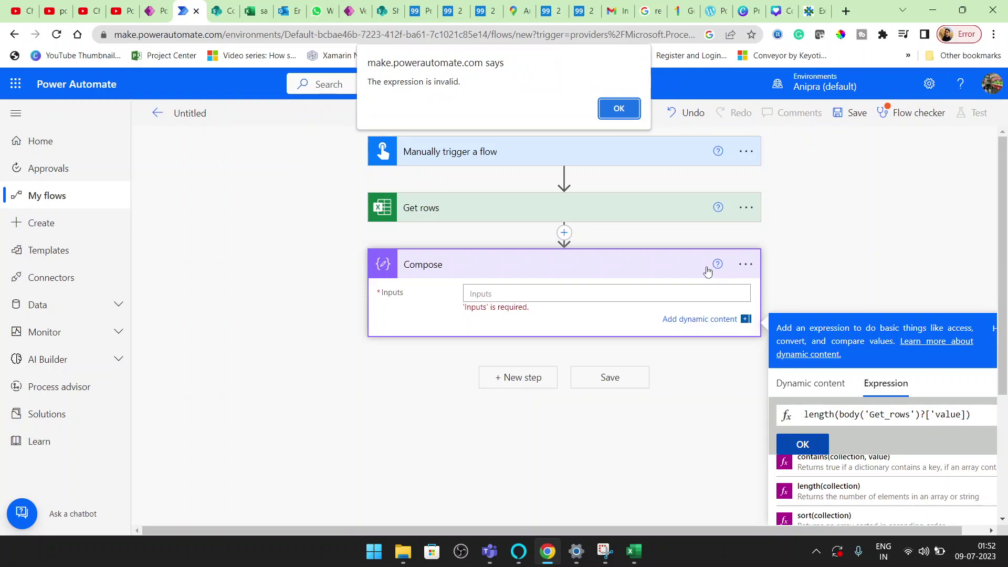
click(622, 108)
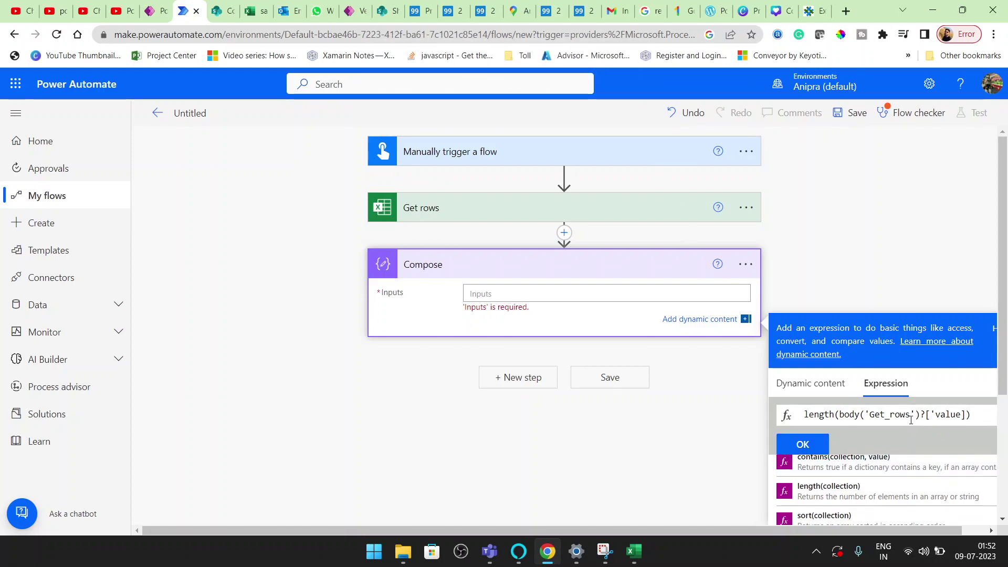
click(962, 414)
text(')
click(807, 445)
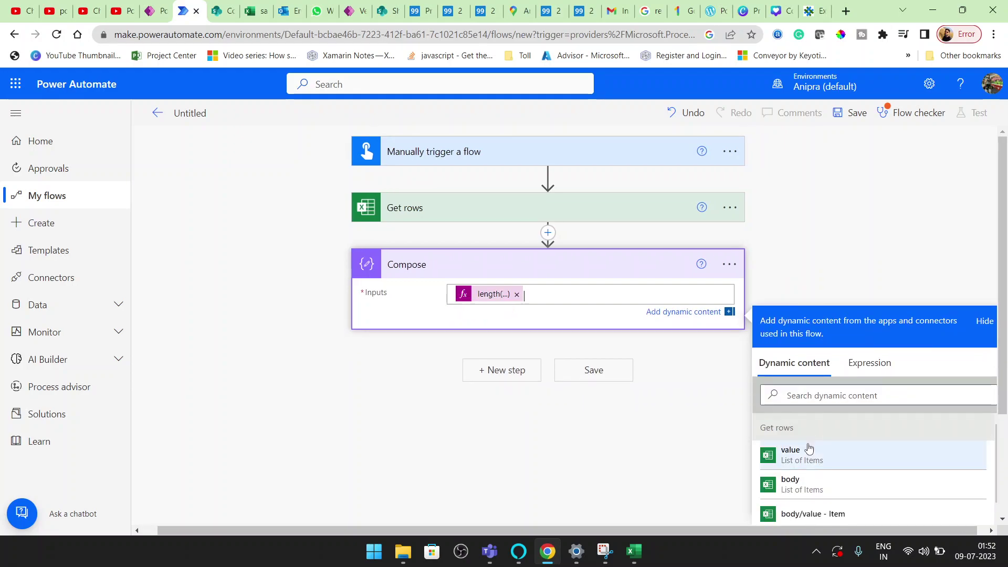
- Save the flow and run a manual test through the Excel connection check
click(849, 112)
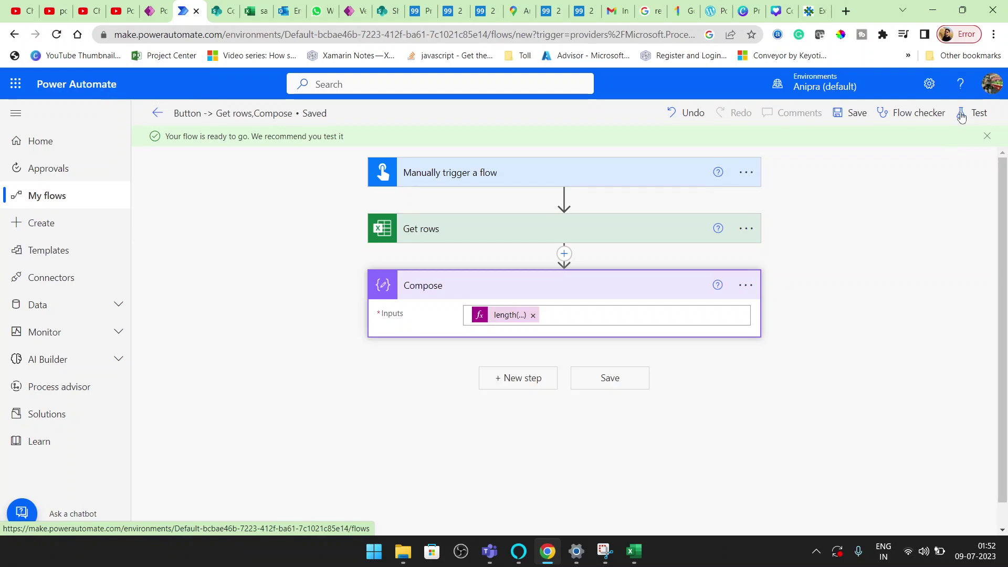
click(974, 112)
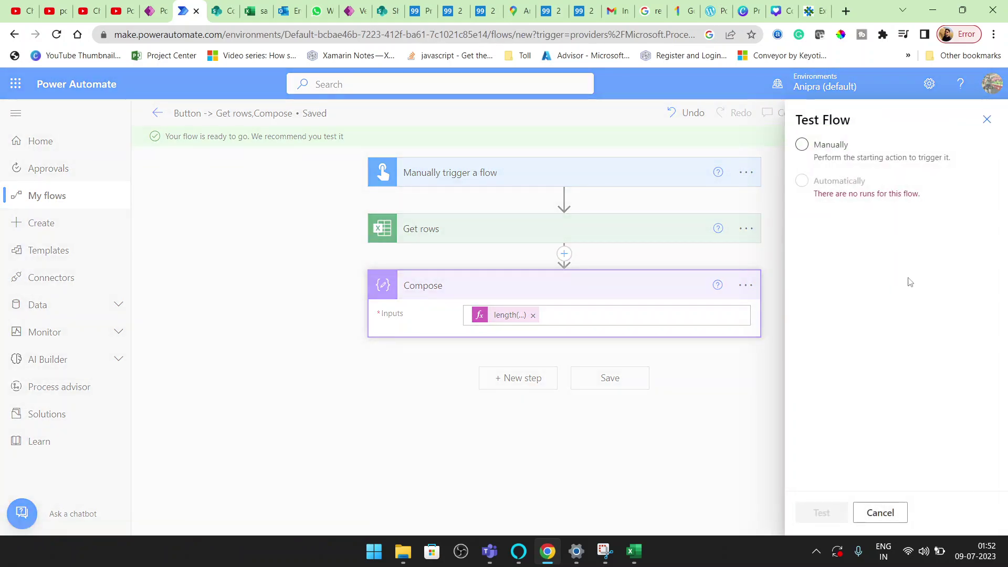
click(802, 145)
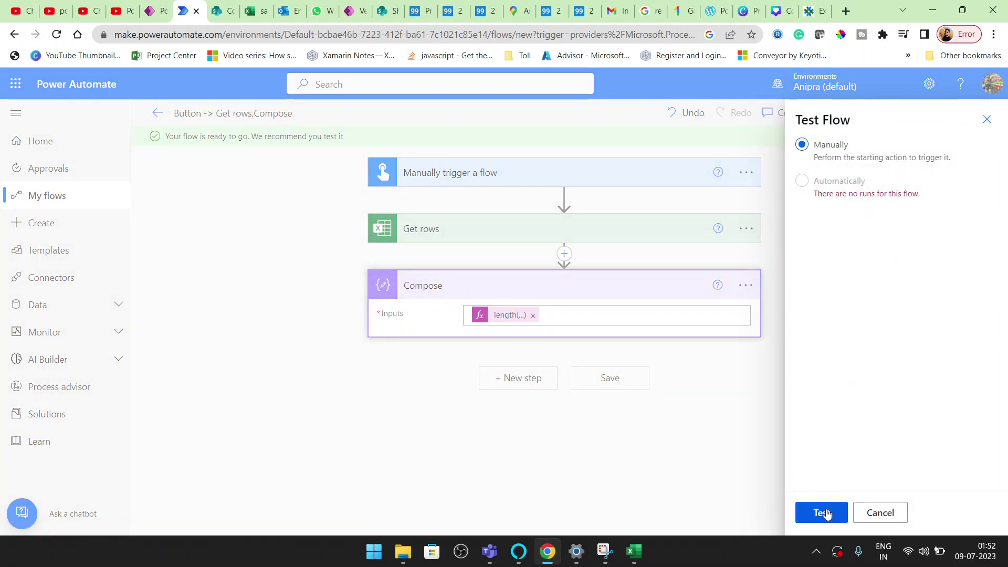
click(822, 513)
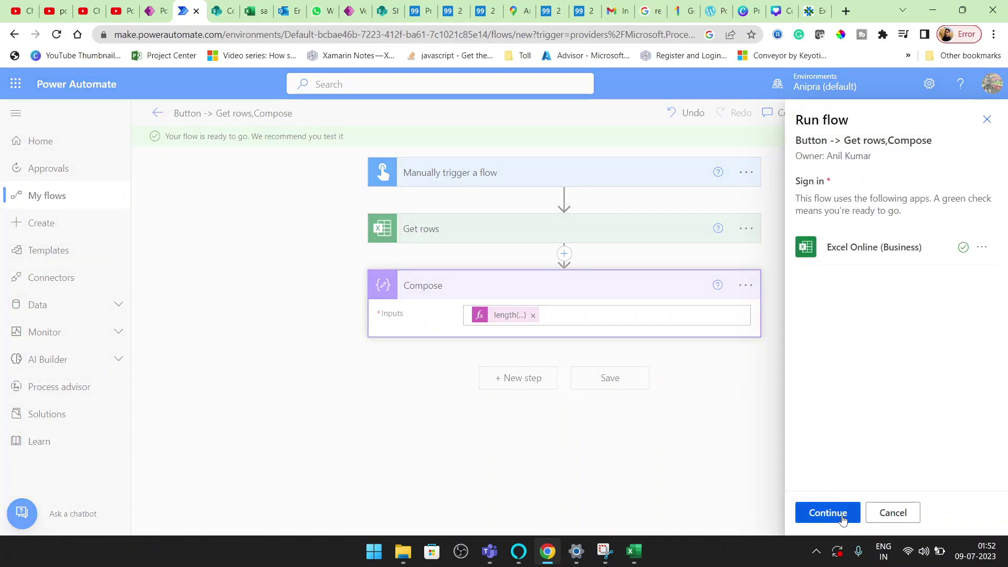
click(842, 518)
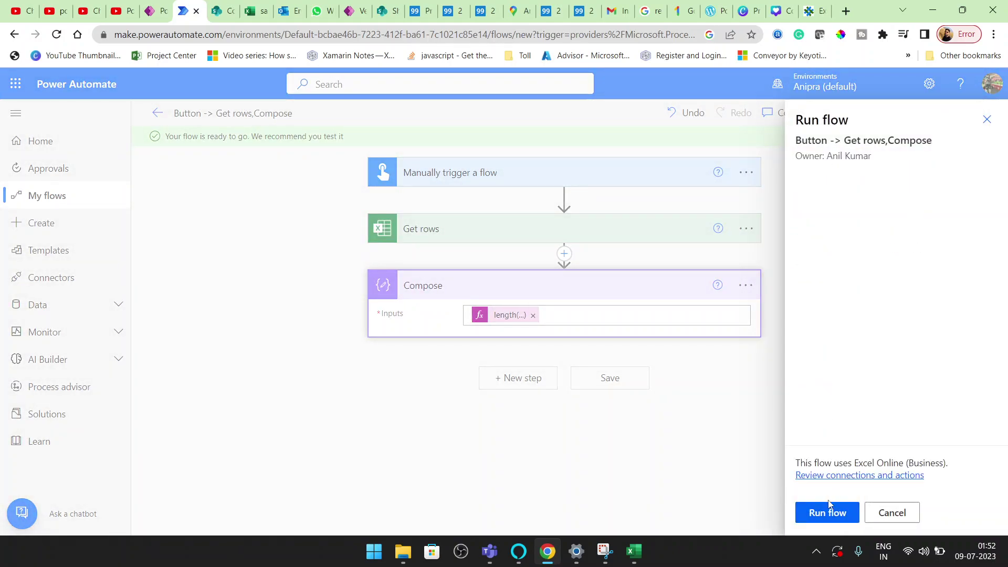
click(828, 505)
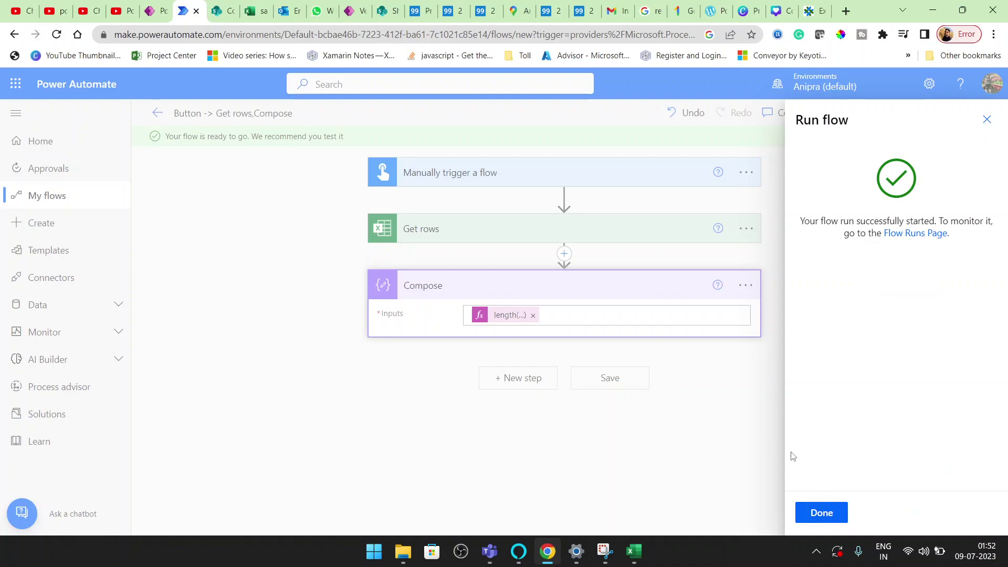
click(821, 513)
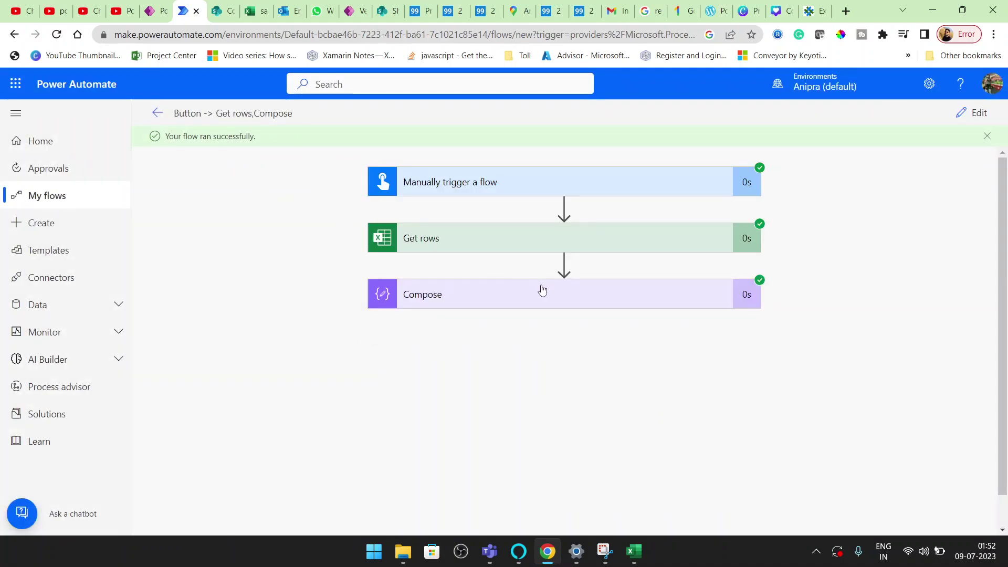
- Expand the Get rows and Compose run details showing 244, comparing with the workbook's 245 count
click(513, 247)
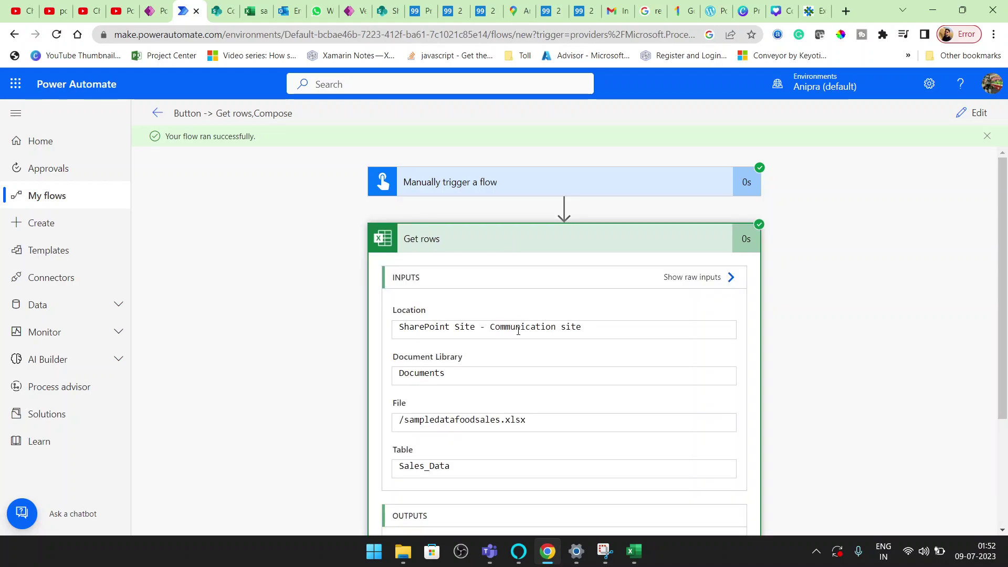
scroll(797, 403, down, 3)
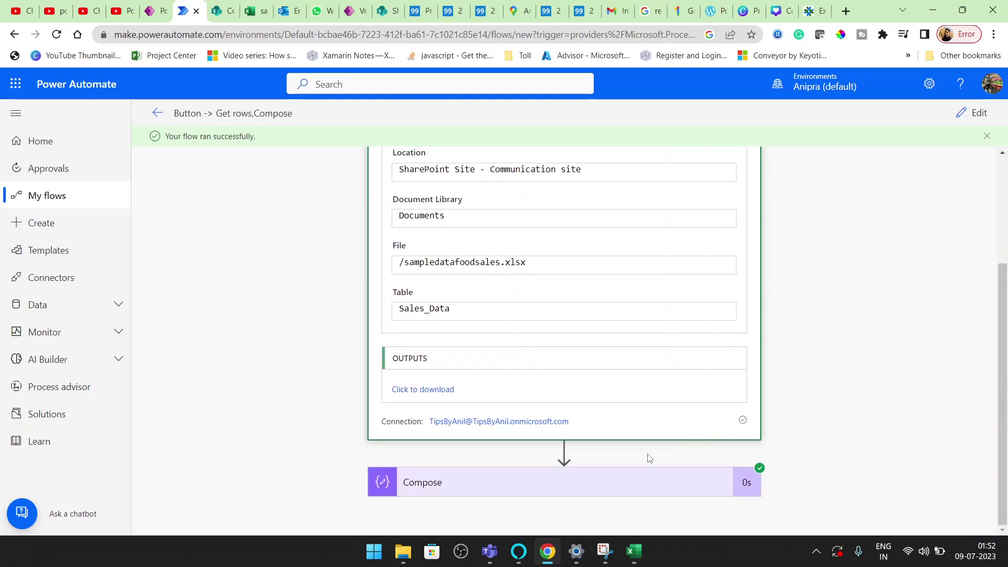
click(627, 478)
scroll(628, 479, down, 4)
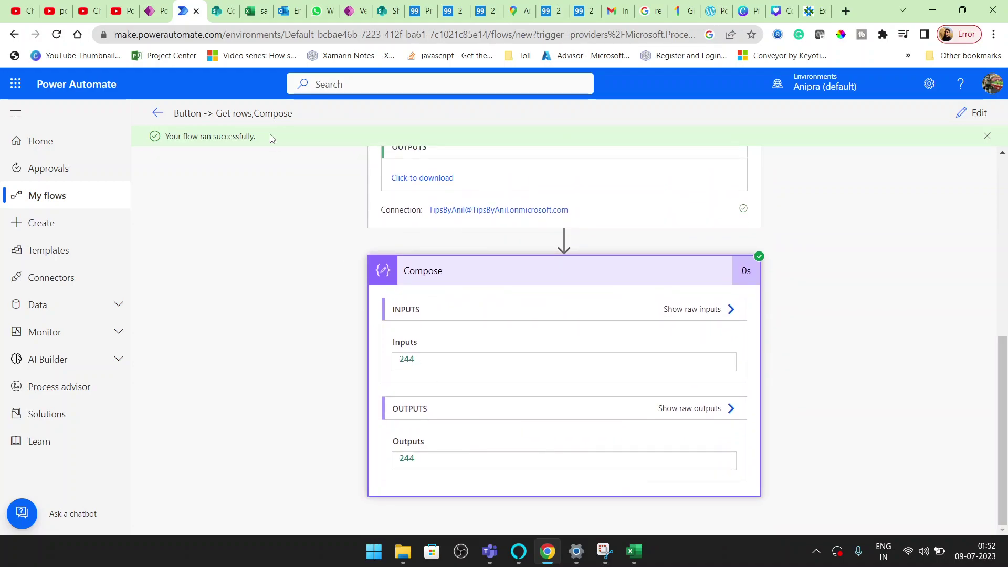
click(246, 6)
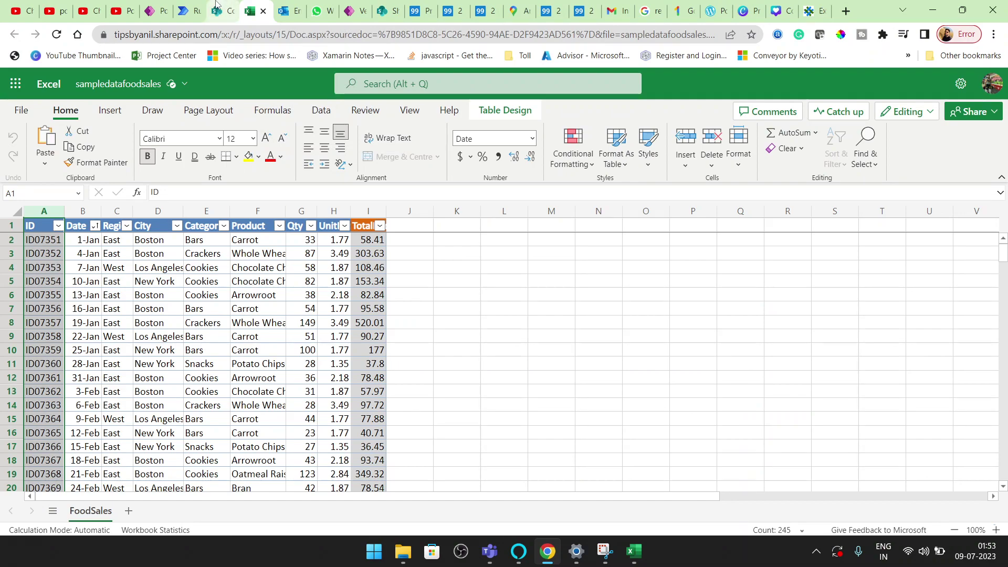
click(198, 6)
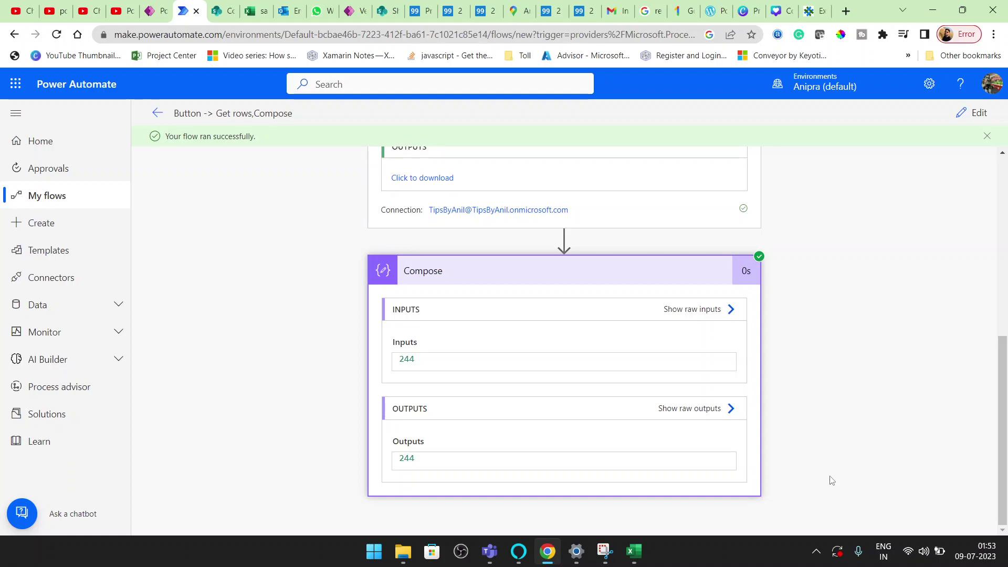
click(816, 538)
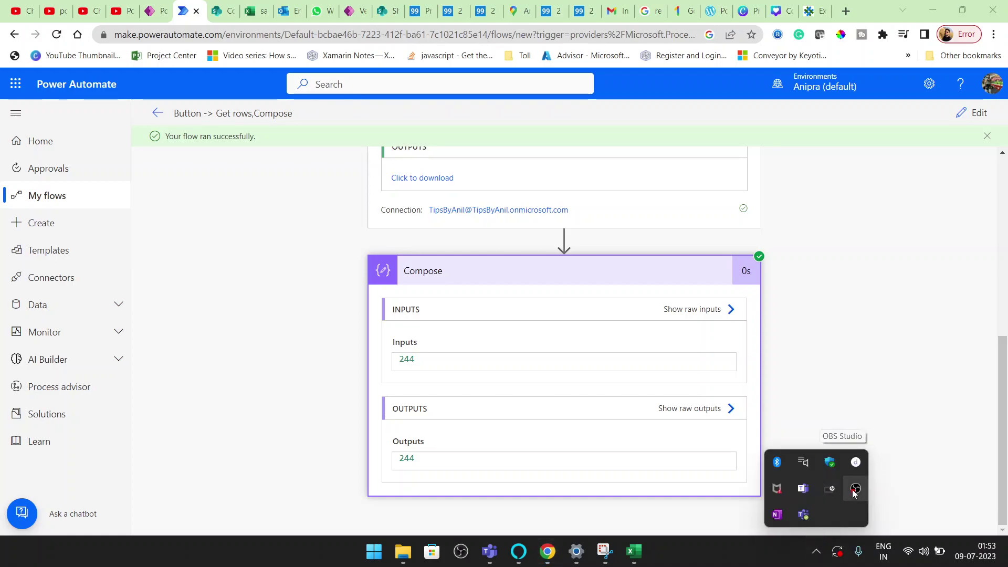